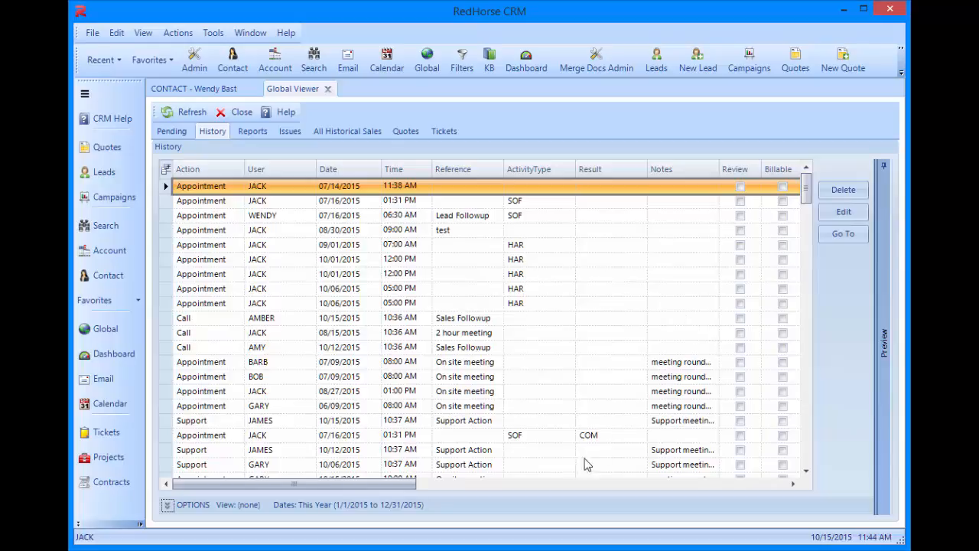
Open the field chooser for the History grid and toggle the Action column off and back on
{"action": "left_click", "coordinate": [407, 484]}
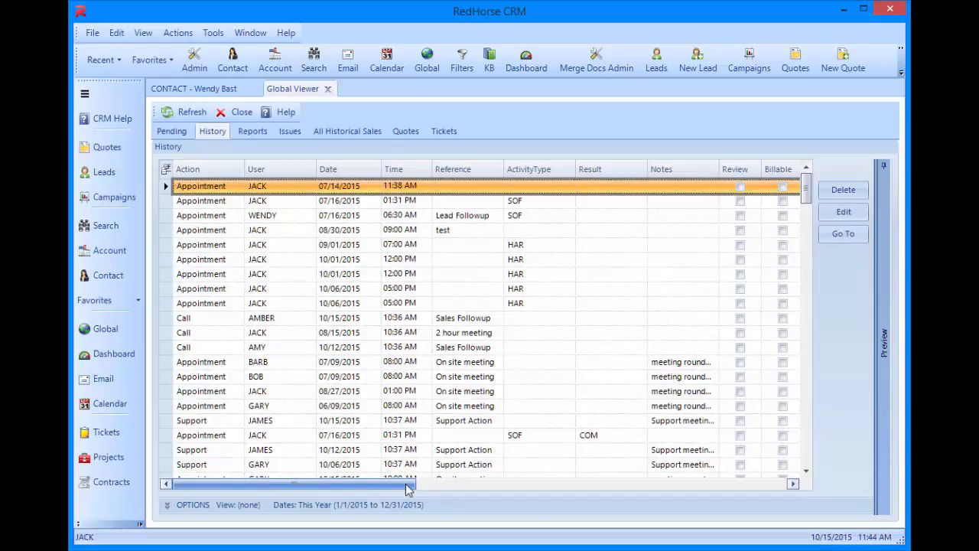
{"action": "left_click_drag", "start_coordinate": [407, 490], "coordinate": [388, 523]}
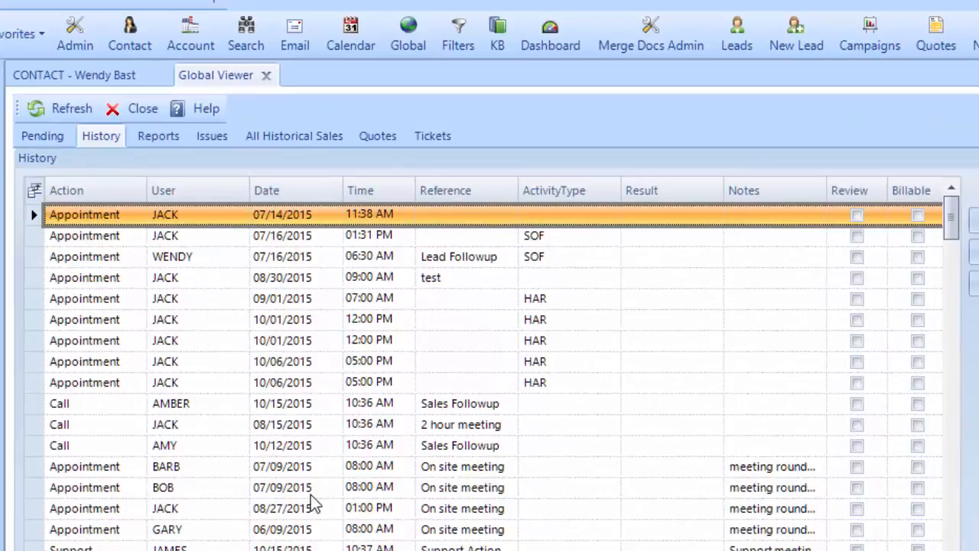
{"action": "left_click", "coordinate": [35, 191]}
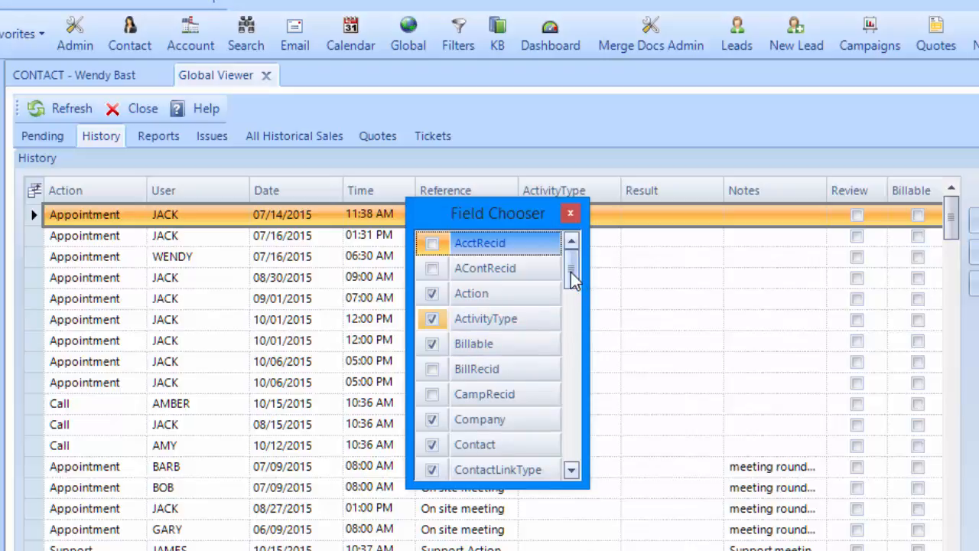
{"action": "mouse_move", "coordinate": [574, 280]}
{"action": "left_mouse_down"}
{"action": "mouse_move", "coordinate": [578, 453]}
{"action": "mouse_move", "coordinate": [579, 262]}
{"action": "left_mouse_up"}
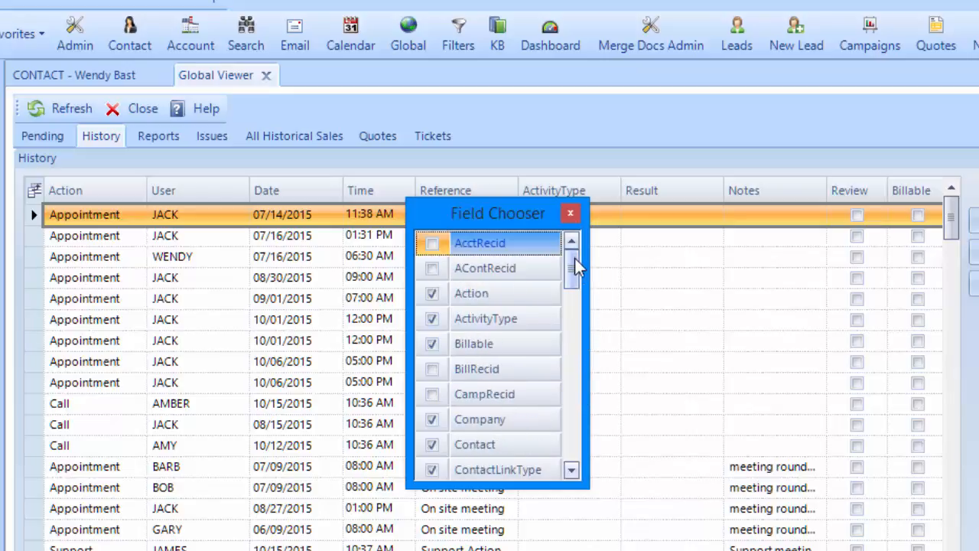
{"action": "left_click", "coordinate": [432, 294]}
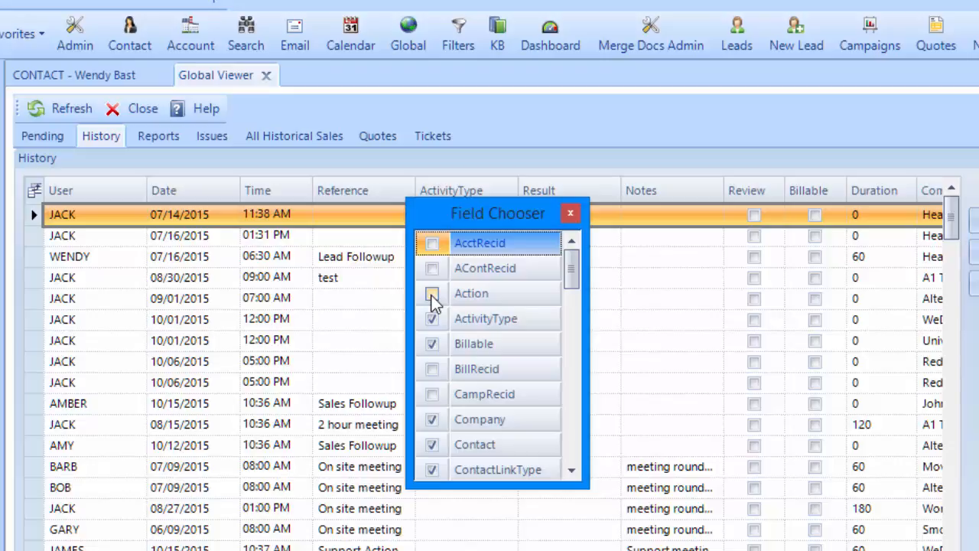
{"action": "left_click", "coordinate": [432, 295]}
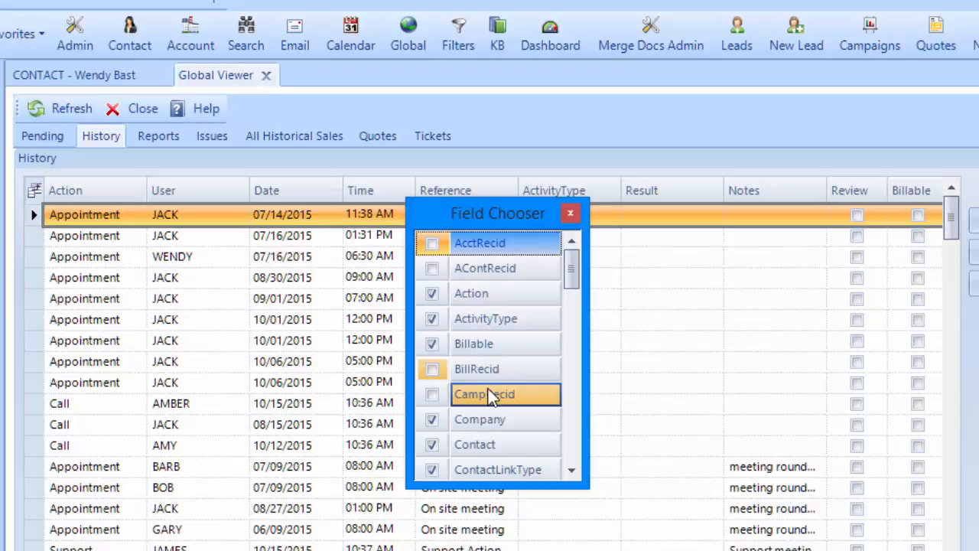
Hide the Billable, ContRecid, CreateBy and CreateOn columns in the field chooser
{"action": "left_click", "coordinate": [432, 344]}
{"action": "scroll", "coordinate": [434, 406], "scroll_direction": "down", "scroll_amount": 2}
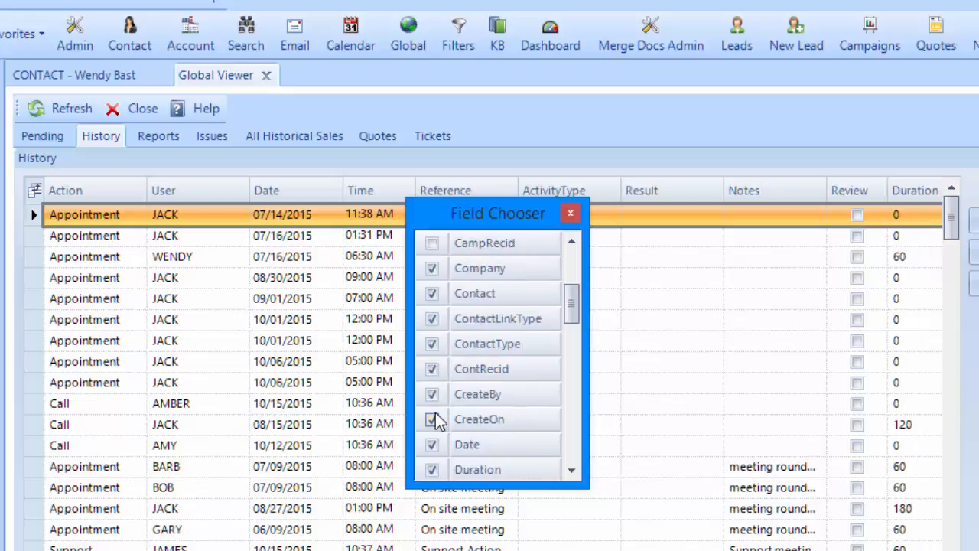
{"action": "left_click", "coordinate": [432, 371]}
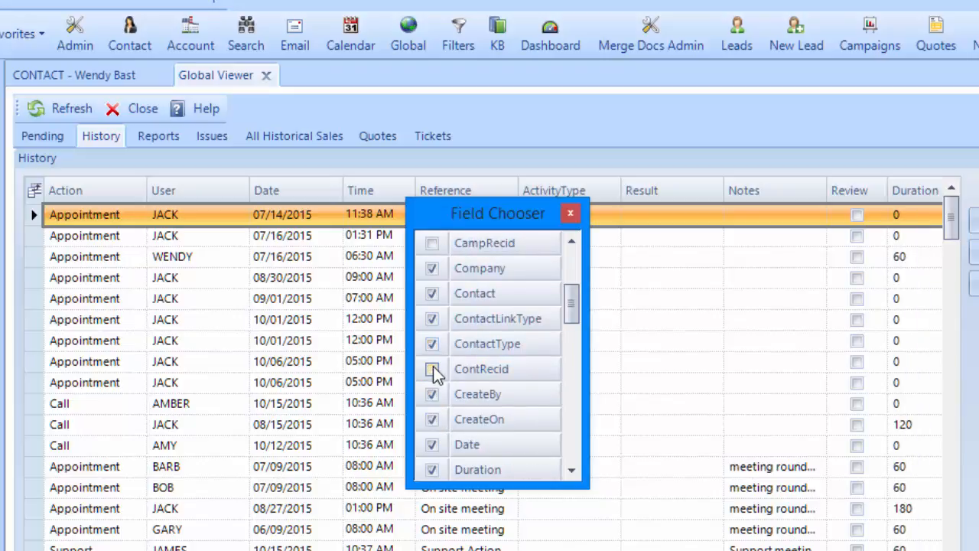
{"action": "left_click", "coordinate": [432, 395]}
{"action": "left_click", "coordinate": [432, 419]}
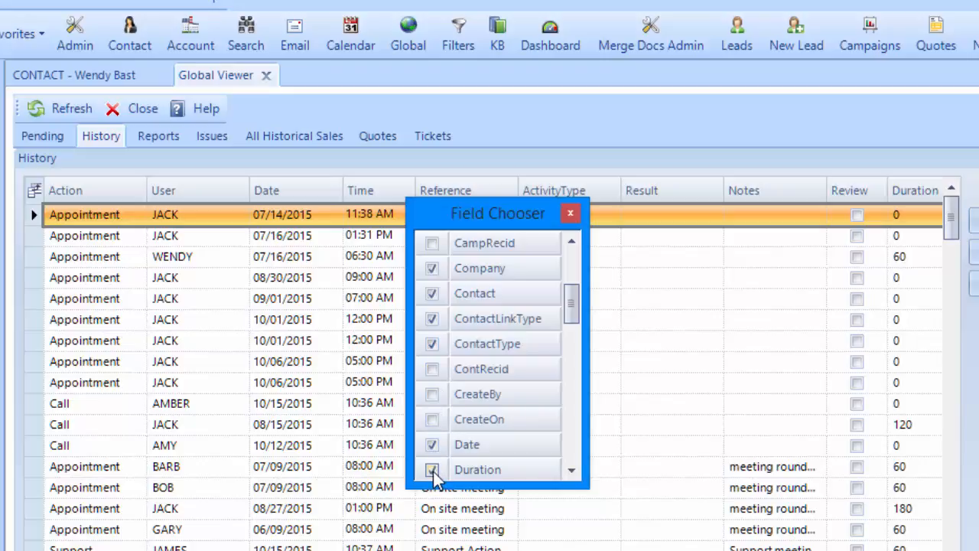
Hide the LeadRecid, Link, LinkNum and LinkType columns from the History grid
{"action": "scroll", "coordinate": [432, 467], "scroll_direction": "down", "scroll_amount": 2}
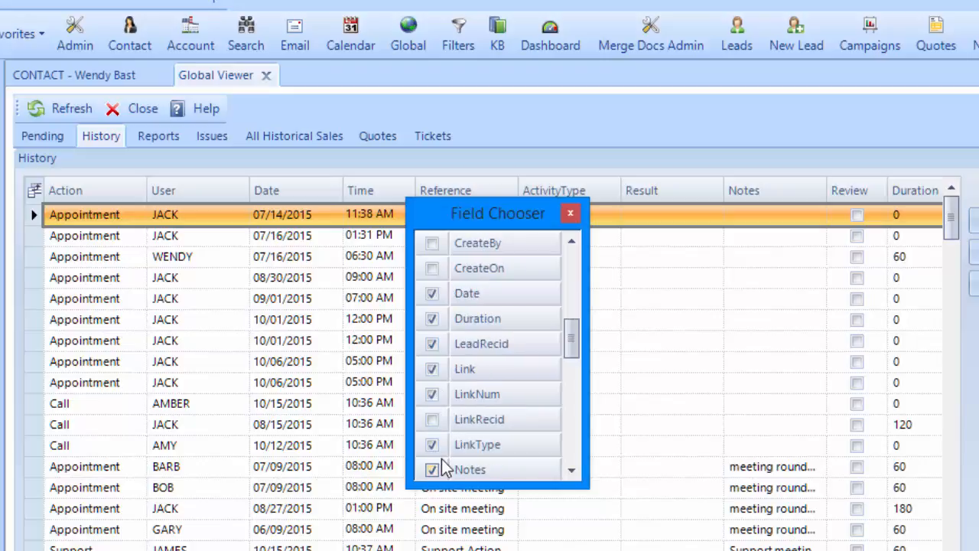
{"action": "left_click", "coordinate": [432, 346]}
{"action": "left_click", "coordinate": [432, 371]}
{"action": "left_click", "coordinate": [432, 395]}
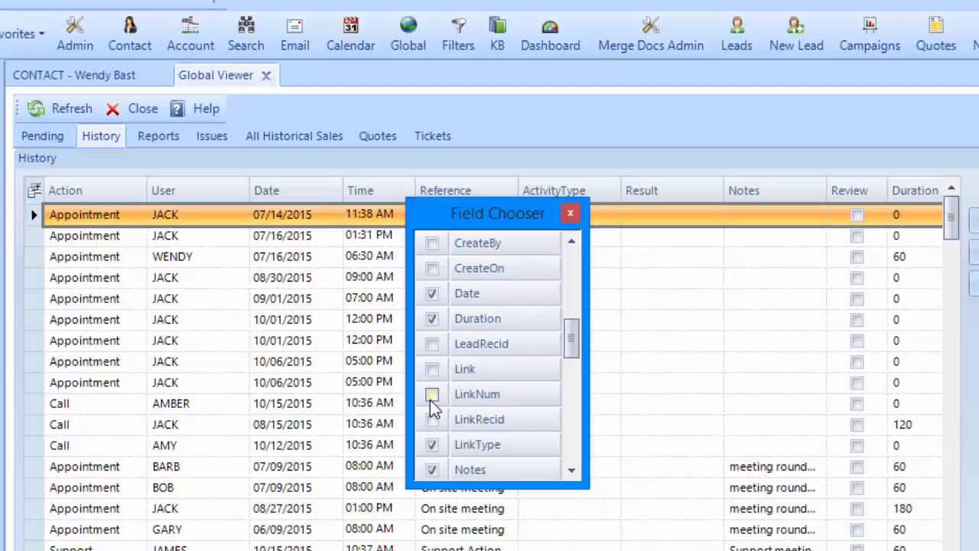
{"action": "left_click", "coordinate": [433, 444]}
Hide the Review, Result, TaskRecid and WONumber columns and close the field chooser
{"action": "scroll", "coordinate": [437, 466], "scroll_direction": "down", "scroll_amount": 2}
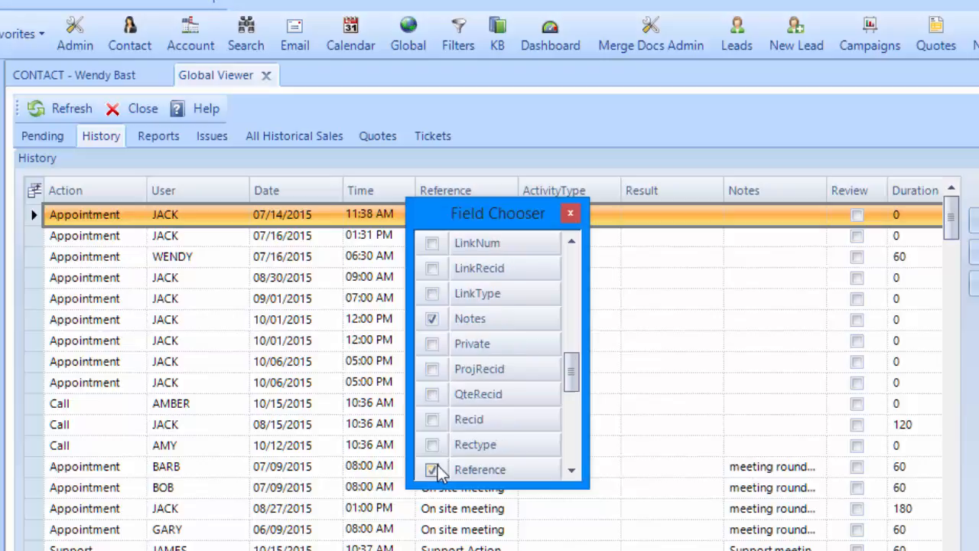
{"action": "scroll", "coordinate": [438, 459], "scroll_direction": "down", "scroll_amount": 1}
{"action": "scroll", "coordinate": [438, 413], "scroll_direction": "down", "scroll_amount": 1}
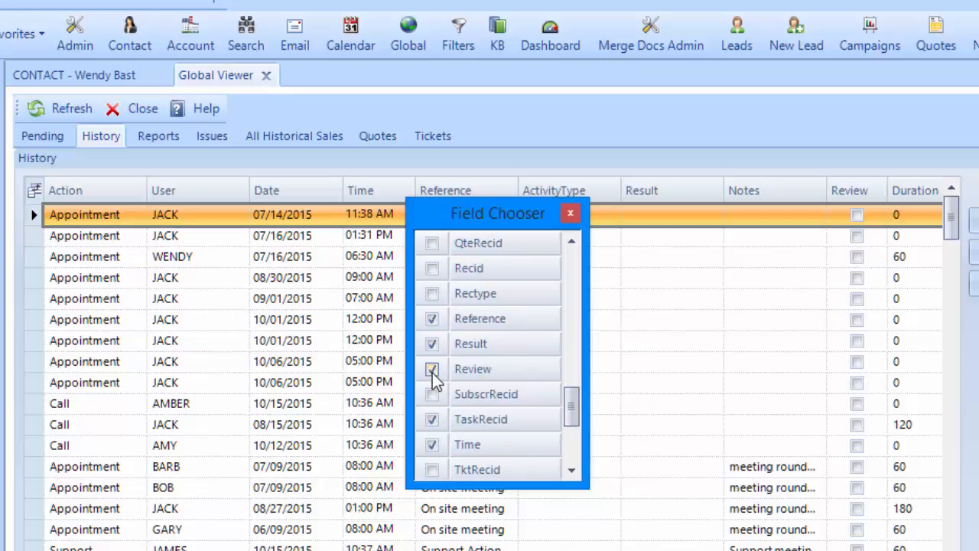
{"action": "left_click", "coordinate": [433, 370]}
{"action": "left_click", "coordinate": [432, 346]}
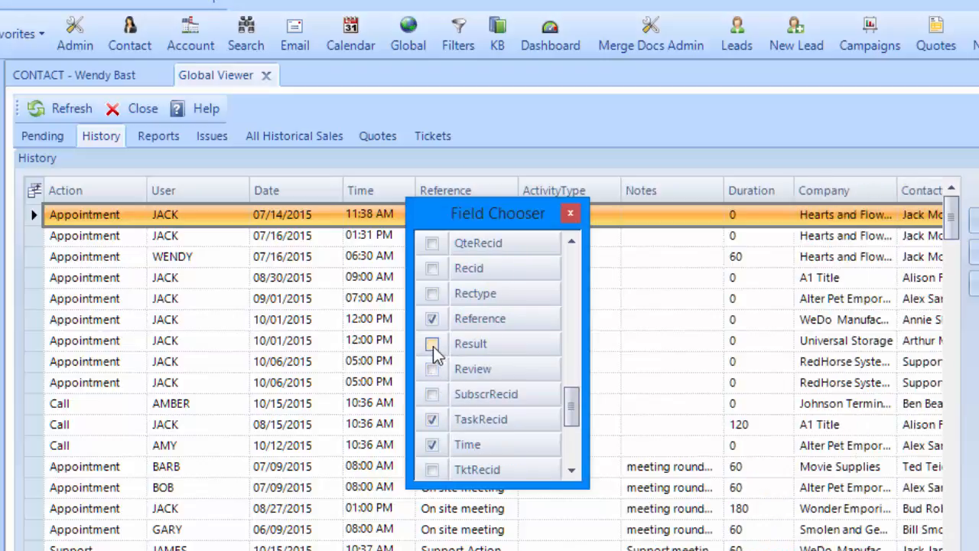
{"action": "left_click", "coordinate": [432, 420]}
{"action": "scroll", "coordinate": [435, 420], "scroll_direction": "down", "scroll_amount": 2}
{"action": "left_click", "coordinate": [432, 445]}
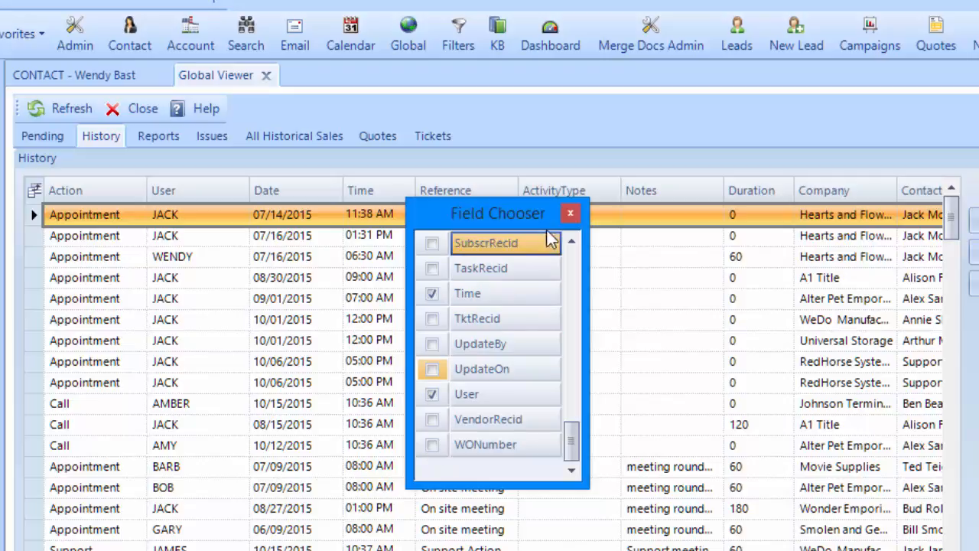
{"action": "left_click", "coordinate": [571, 215]}
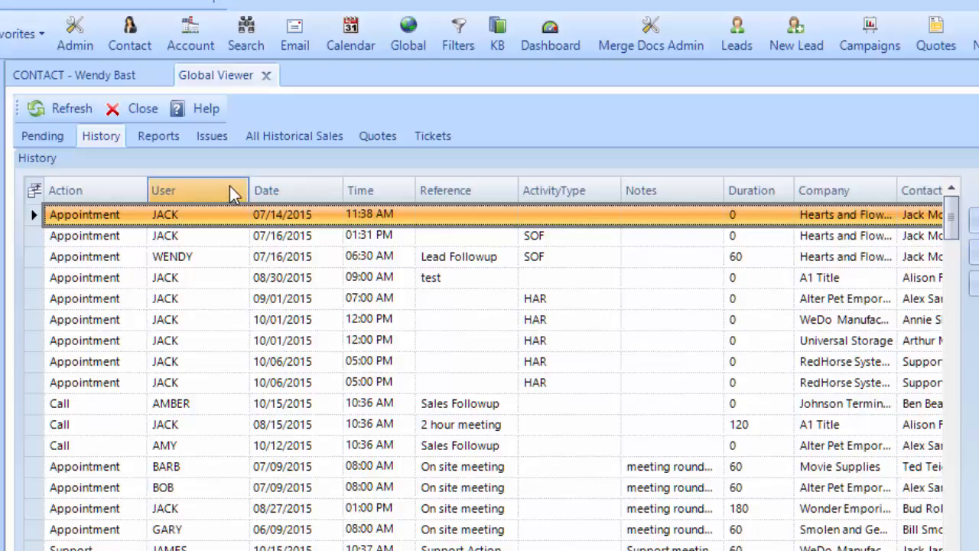
Reorder the History columns so User precedes Action, and Notes, Company and Contact precede ActivityType
{"action": "mouse_move", "coordinate": [229, 191]}
{"action": "left_mouse_down"}
{"action": "mouse_move", "coordinate": [75, 206]}
{"action": "mouse_move", "coordinate": [208, 215]}
{"action": "mouse_move", "coordinate": [450, 200]}
{"action": "mouse_move", "coordinate": [70, 199]}
{"action": "left_mouse_up"}
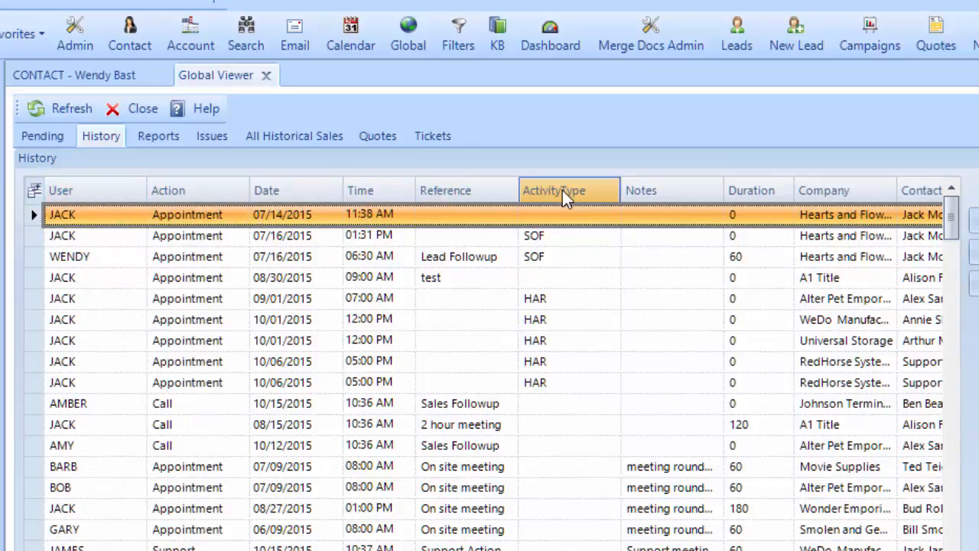
{"action": "left_click_drag", "start_coordinate": [666, 195], "coordinate": [492, 184]}
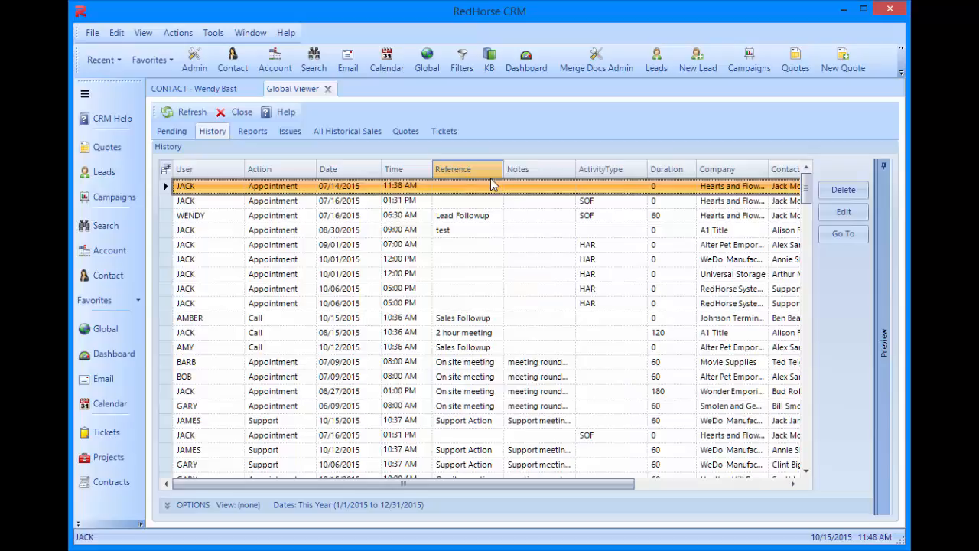
{"action": "left_click_drag", "start_coordinate": [750, 171], "coordinate": [601, 176]}
{"action": "left_click_drag", "start_coordinate": [794, 175], "coordinate": [654, 187]}
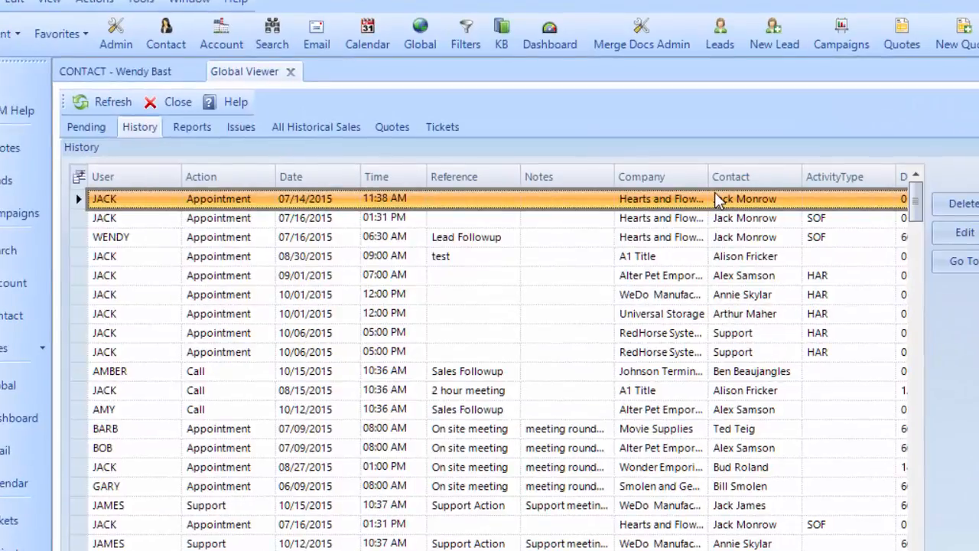
Sort the history records by Date in both directions, and finally by User ascending with Action as the secondary sort
{"action": "left_click", "coordinate": [344, 181]}
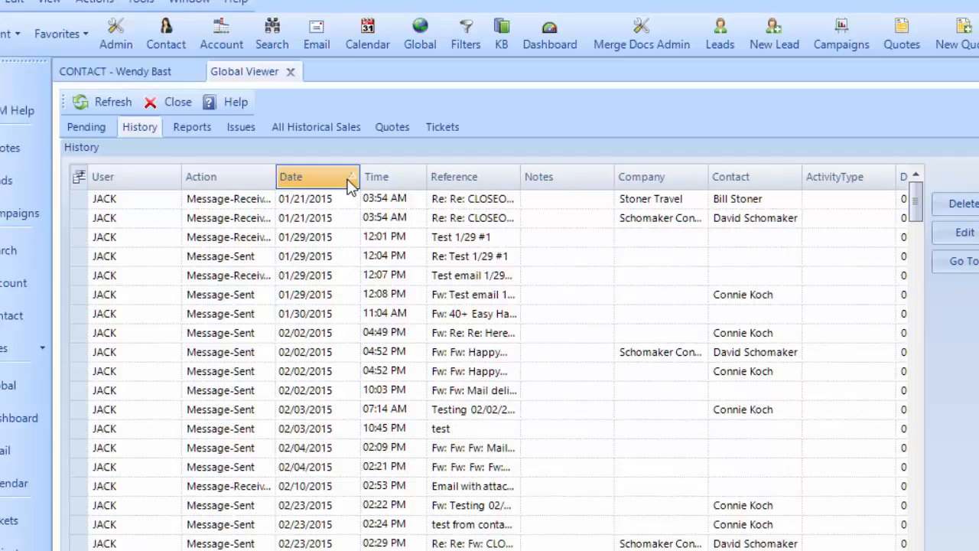
{"action": "left_click", "coordinate": [348, 183]}
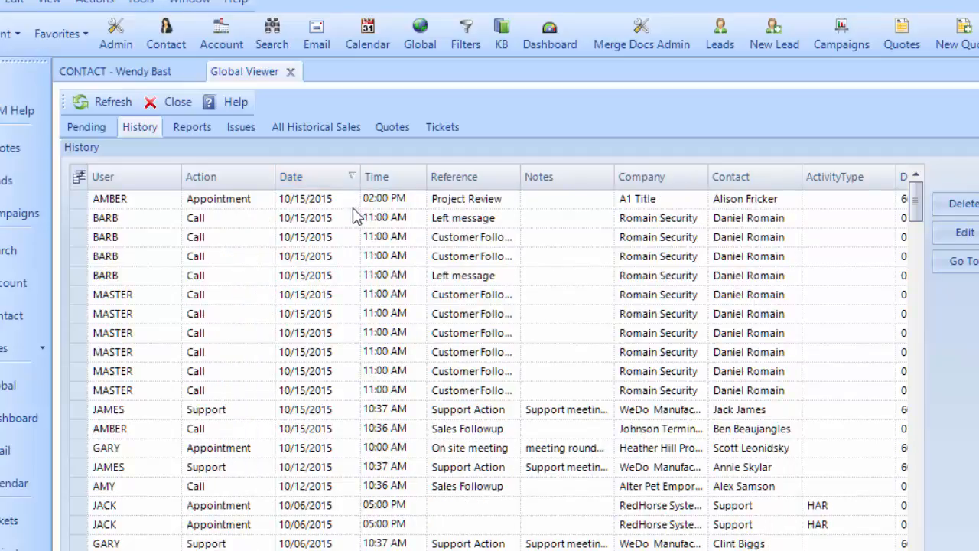
{"action": "left_click", "coordinate": [158, 174]}
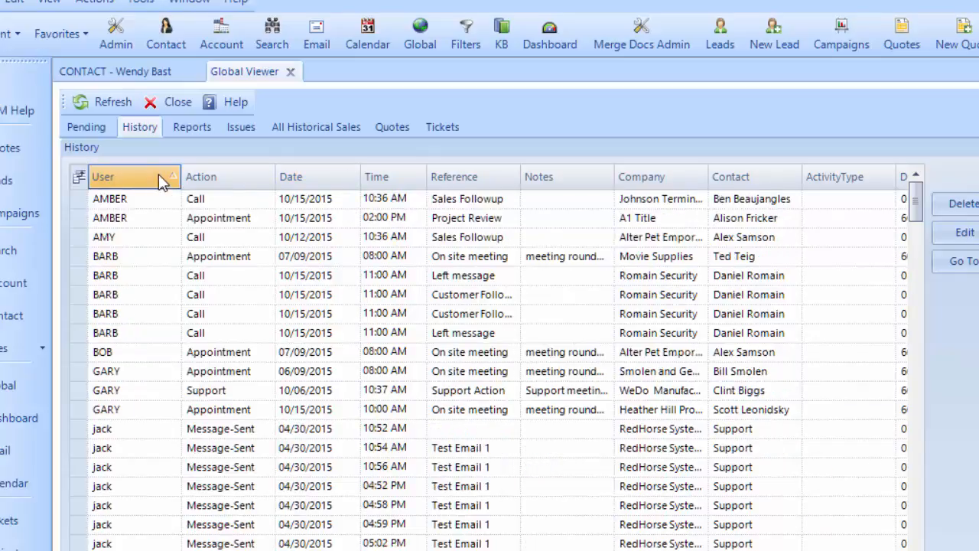
{"action": "left_click", "coordinate": [159, 174]}
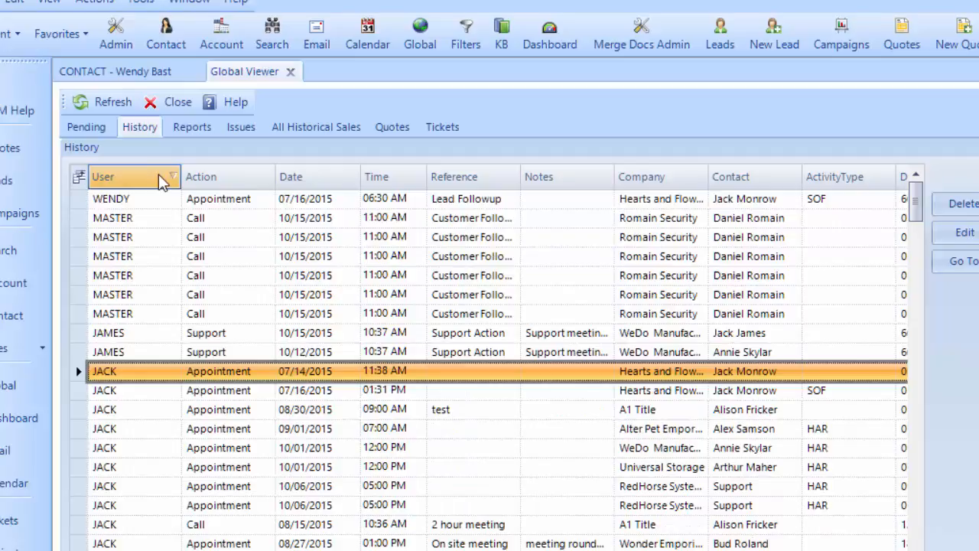
{"action": "left_click", "coordinate": [160, 179]}
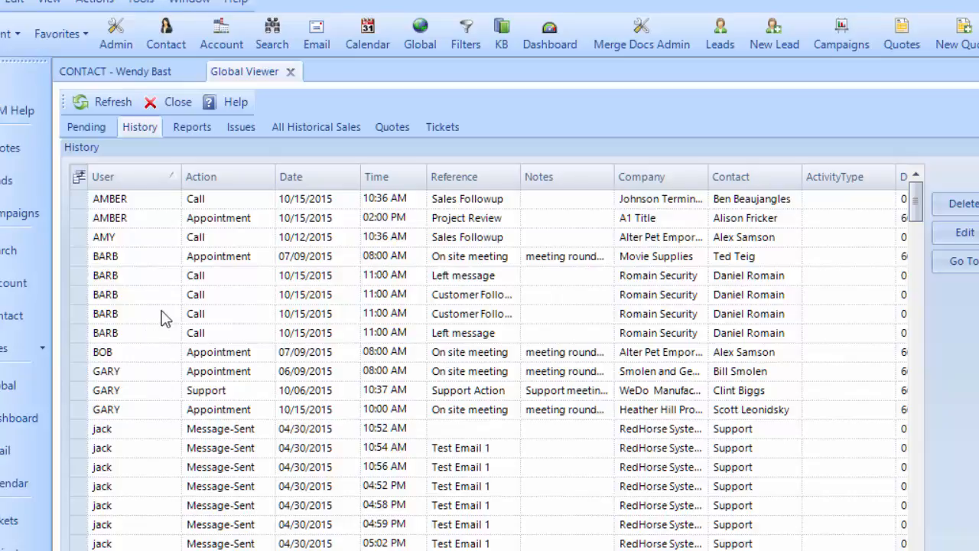
{"action": "left_click", "coordinate": [246, 183]}
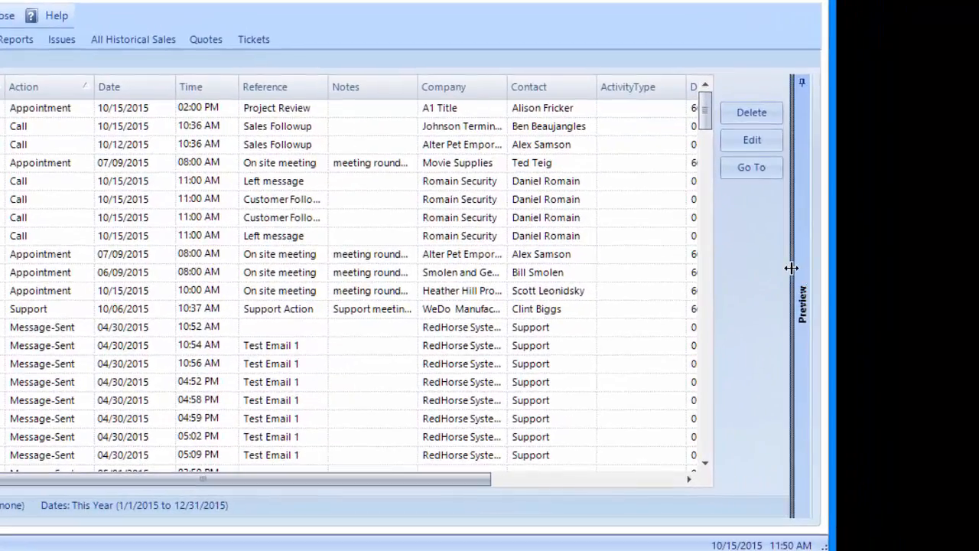
Expand the Preview pane, view the details of the Alter Pet Emporium on-site meeting and the 10/06/2015 support action, and collapse the pane
{"action": "left_click_drag", "start_coordinate": [791, 268], "coordinate": [579, 308]}
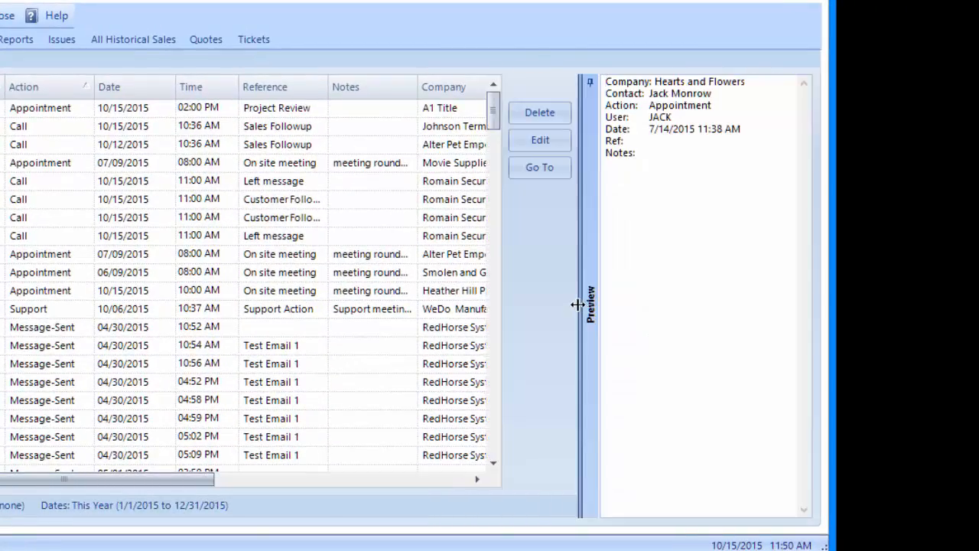
{"action": "left_click", "coordinate": [367, 256]}
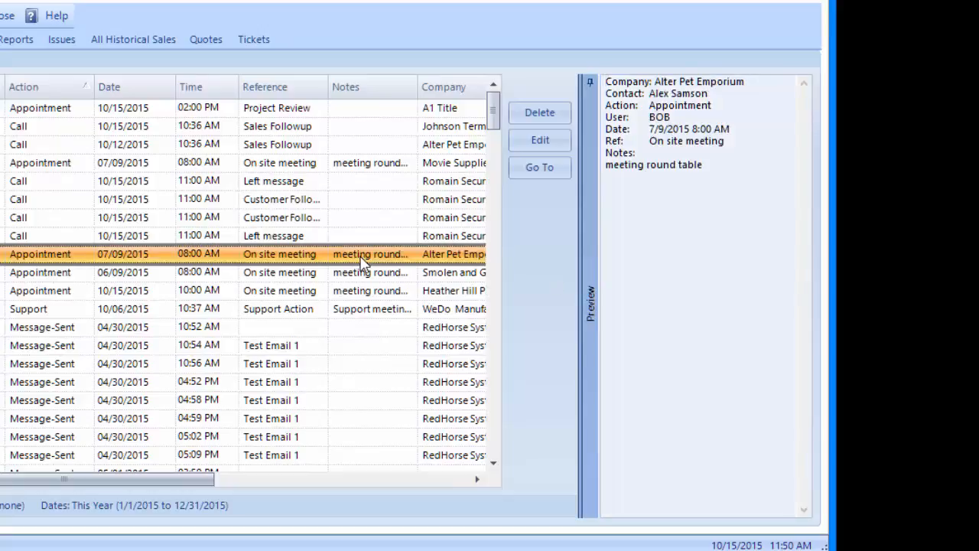
{"action": "left_click", "coordinate": [365, 309]}
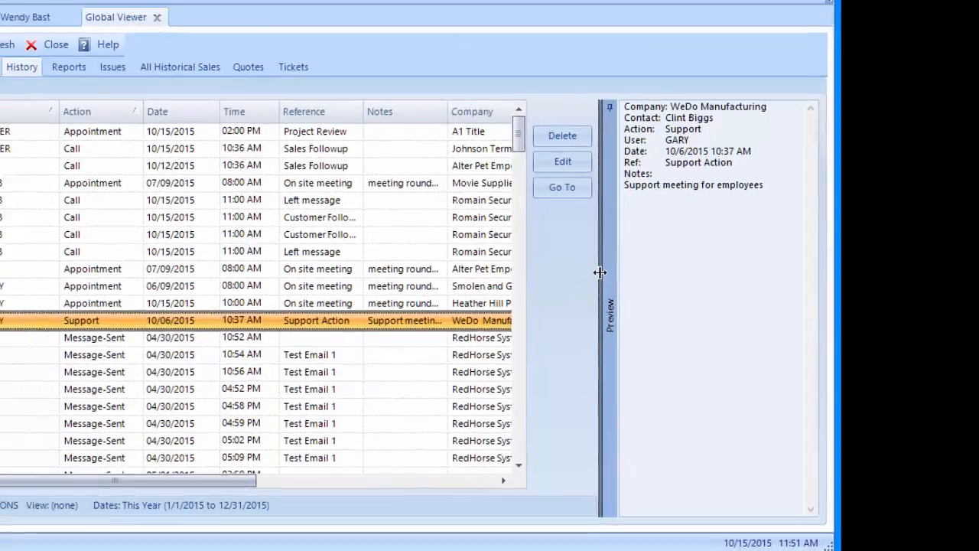
{"action": "left_click_drag", "start_coordinate": [600, 273], "coordinate": [836, 319]}
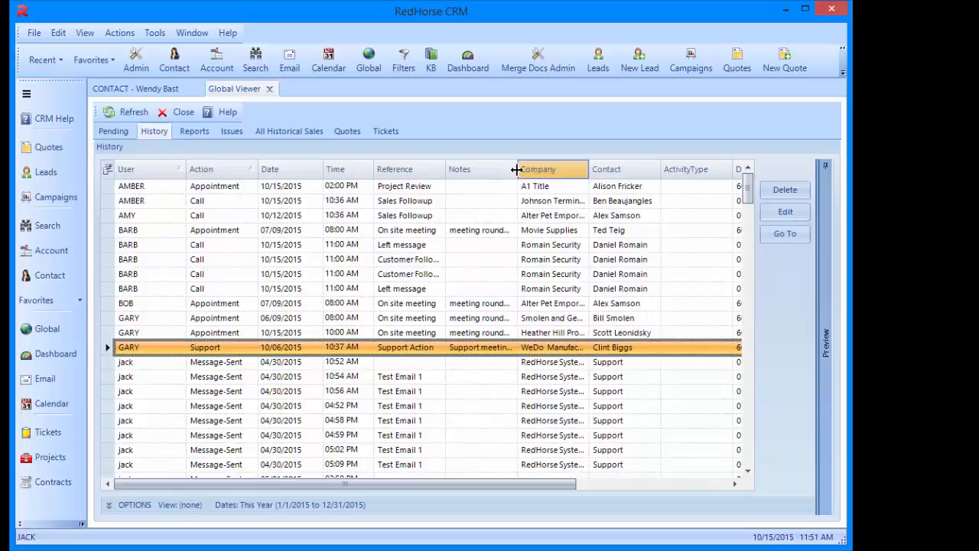
Widen the Notes and Company columns to show their text, and check the layout by switching to Pending and back to History
{"action": "left_click_drag", "start_coordinate": [518, 170], "coordinate": [568, 170]}
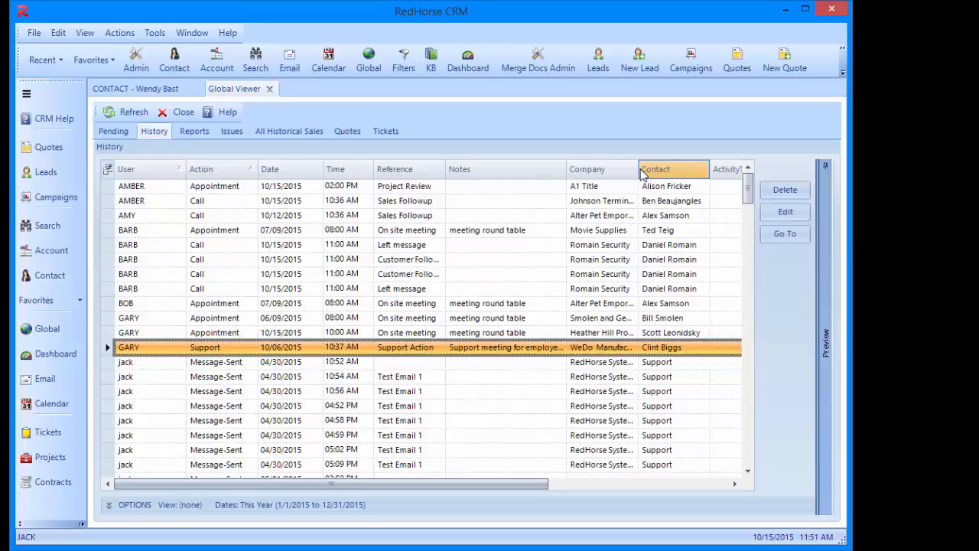
{"action": "left_click_drag", "start_coordinate": [638, 169], "coordinate": [684, 176]}
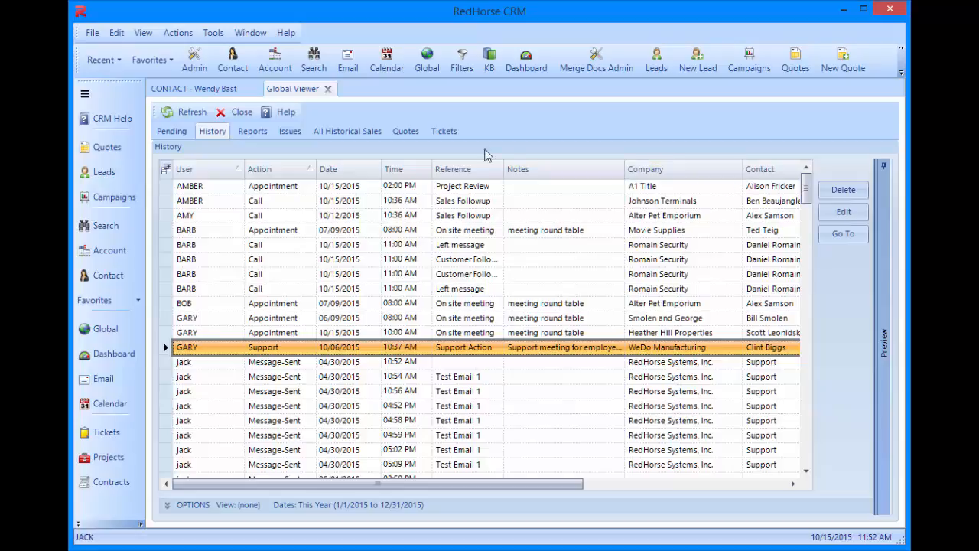
{"action": "left_click", "coordinate": [172, 132]}
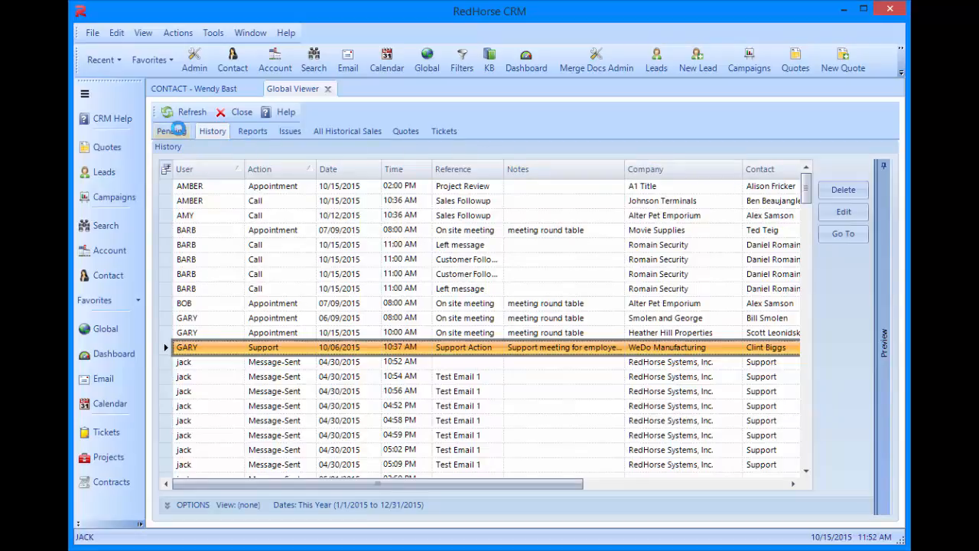
{"action": "left_click", "coordinate": [204, 130]}
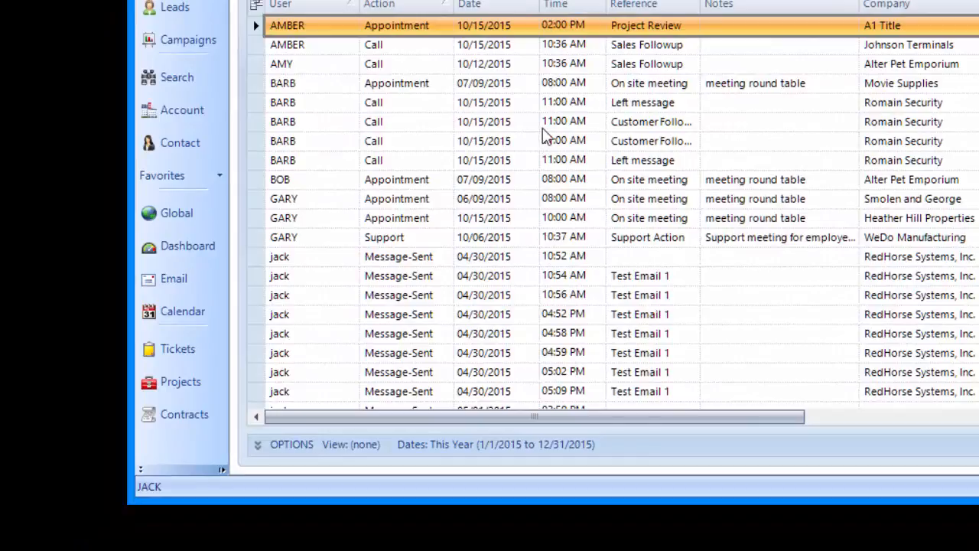
Expand the grid options and reset the History view to its default layout
{"action": "left_click", "coordinate": [257, 446]}
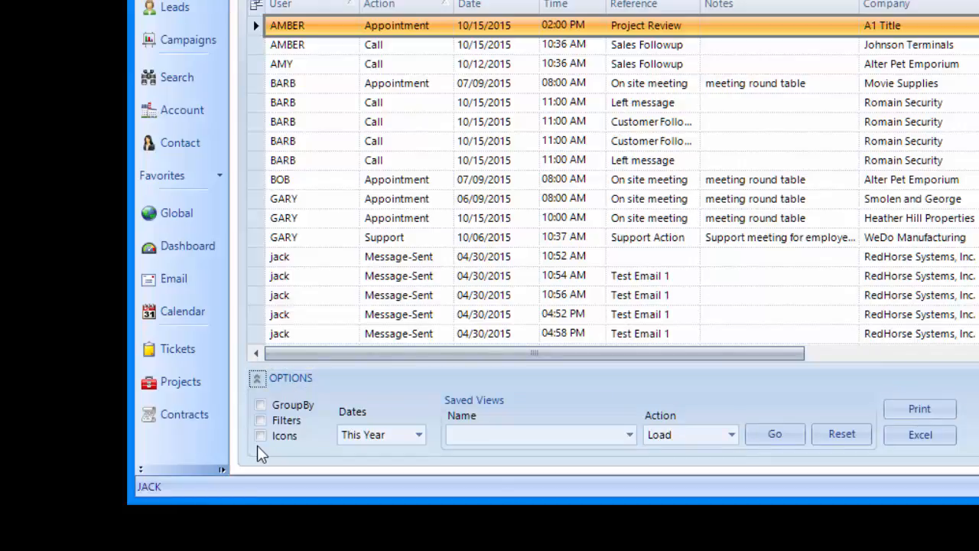
{"action": "left_click", "coordinate": [843, 435]}
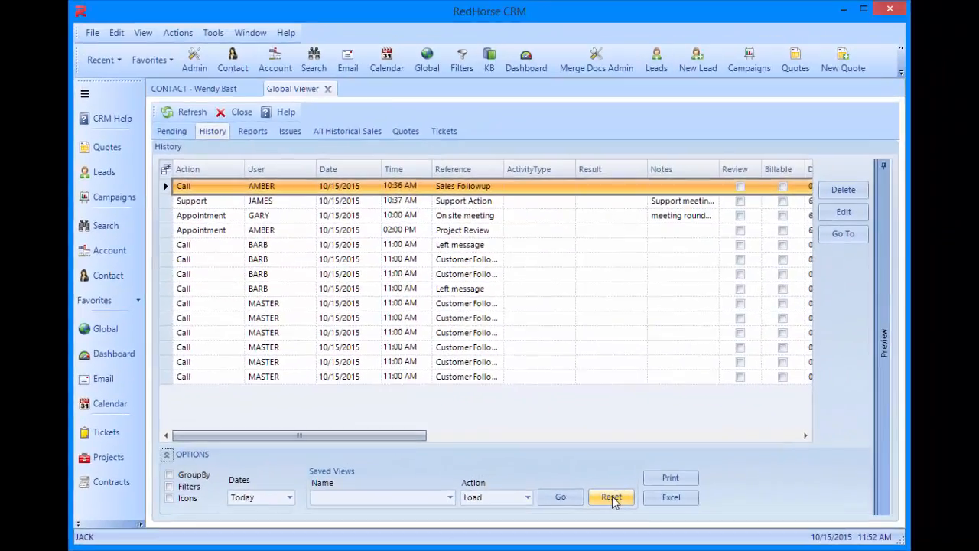